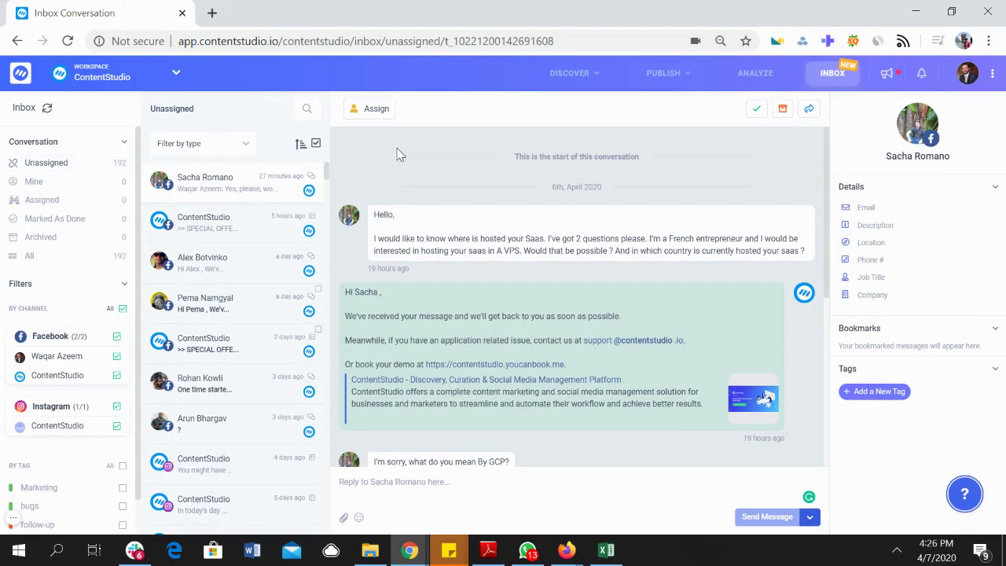
- View the team members available for assigning the open conversation, and close the list
click(374, 111)
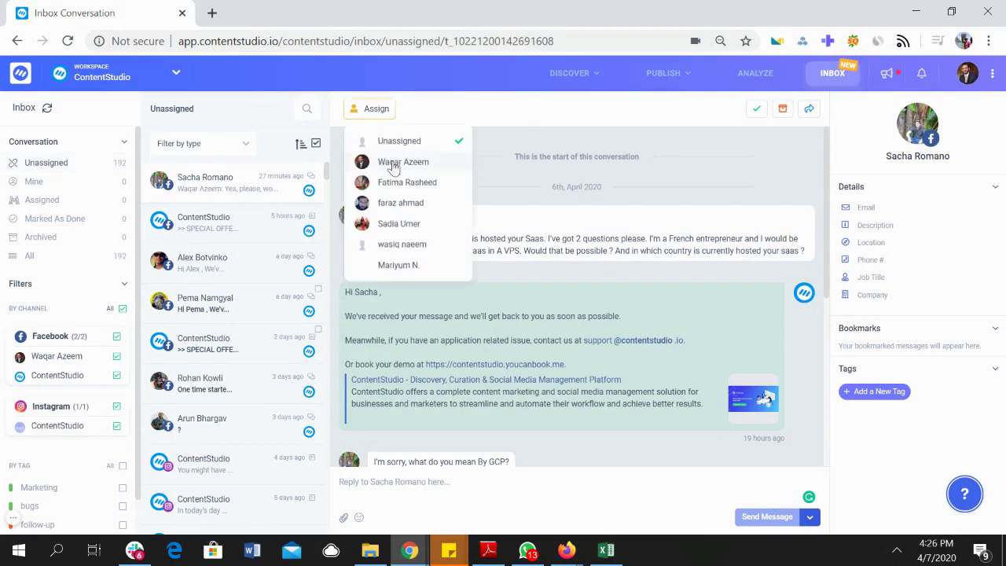
click(496, 140)
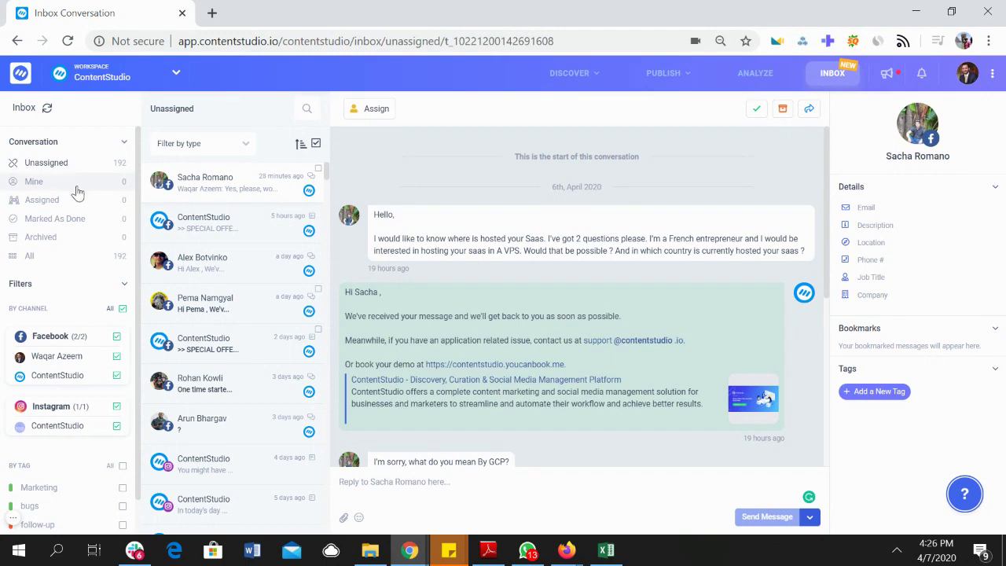
click(756, 118)
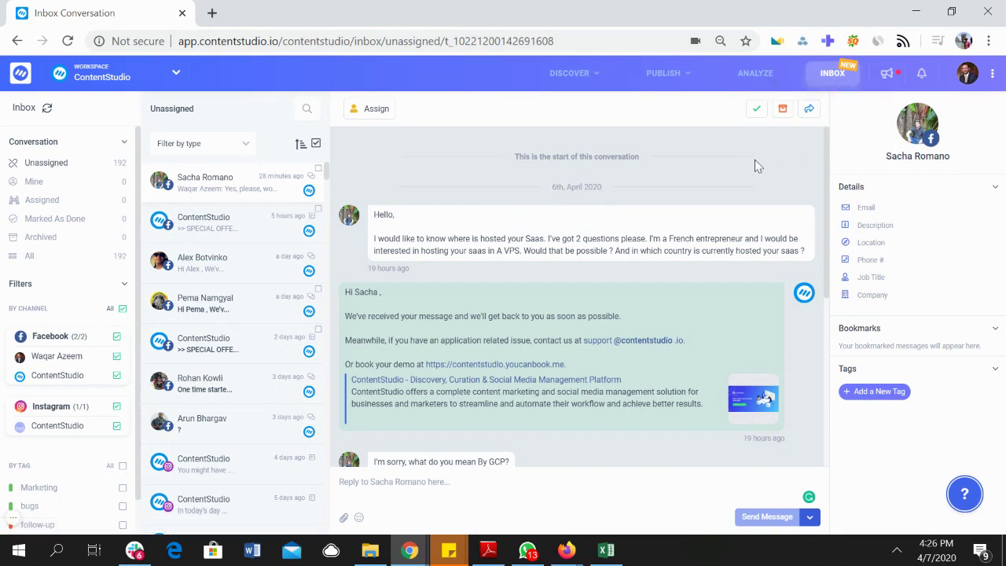
- Assign the existing Marketing tag to the open conversation
scroll(139, 390, down, 1)
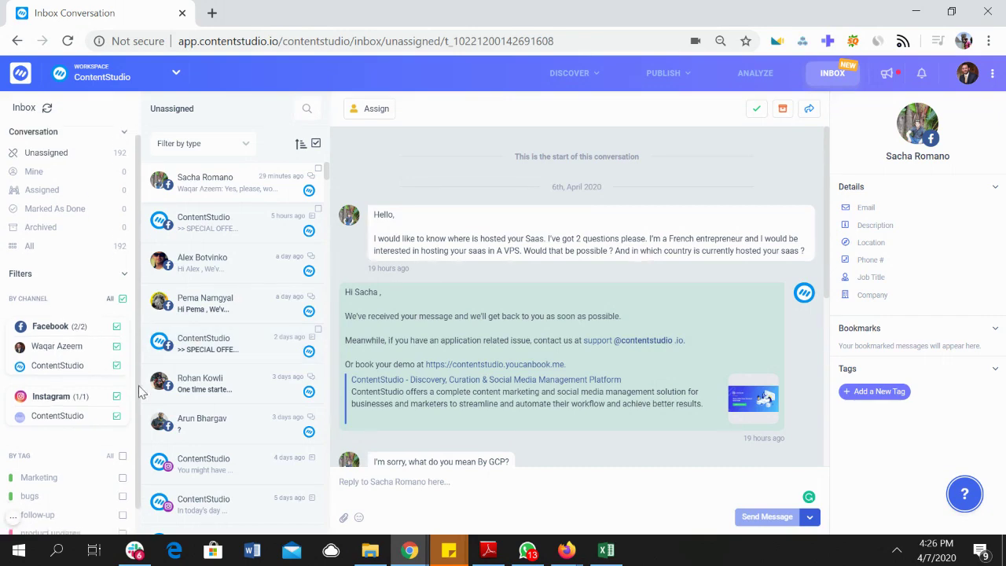
scroll(140, 391, down, 2)
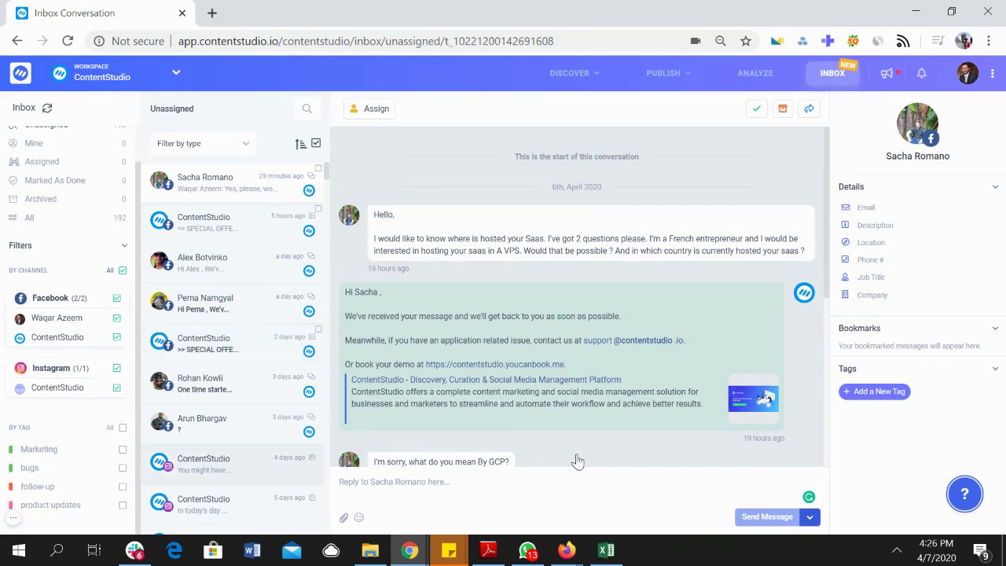
click(873, 393)
click(368, 179)
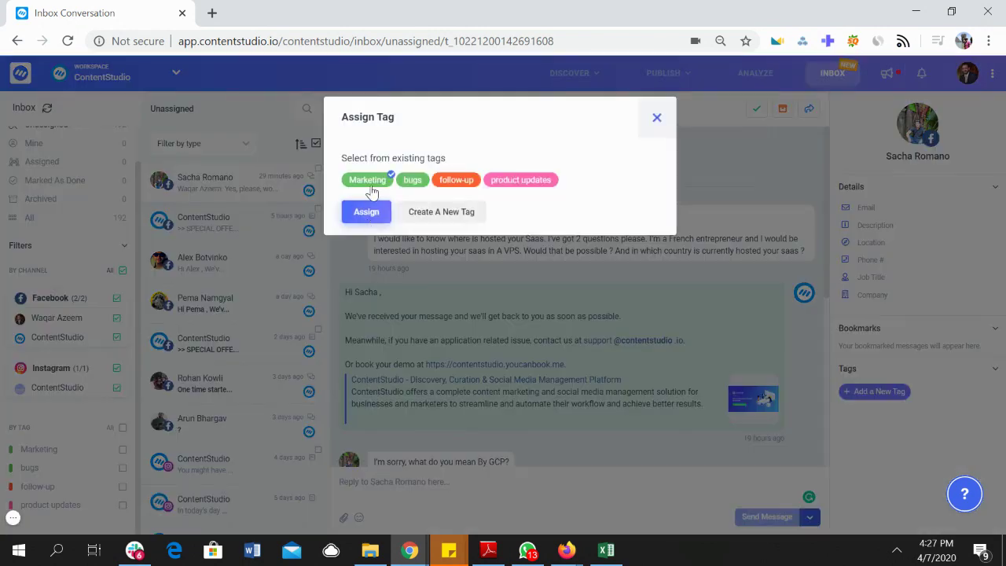
click(367, 212)
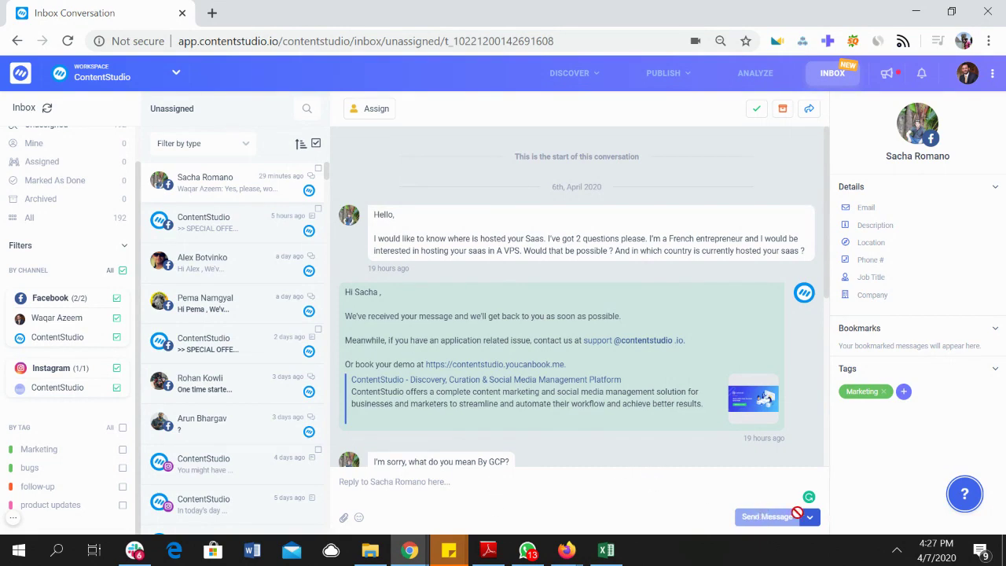
- Switch the open conversation's reply box from message to Note mode
click(810, 521)
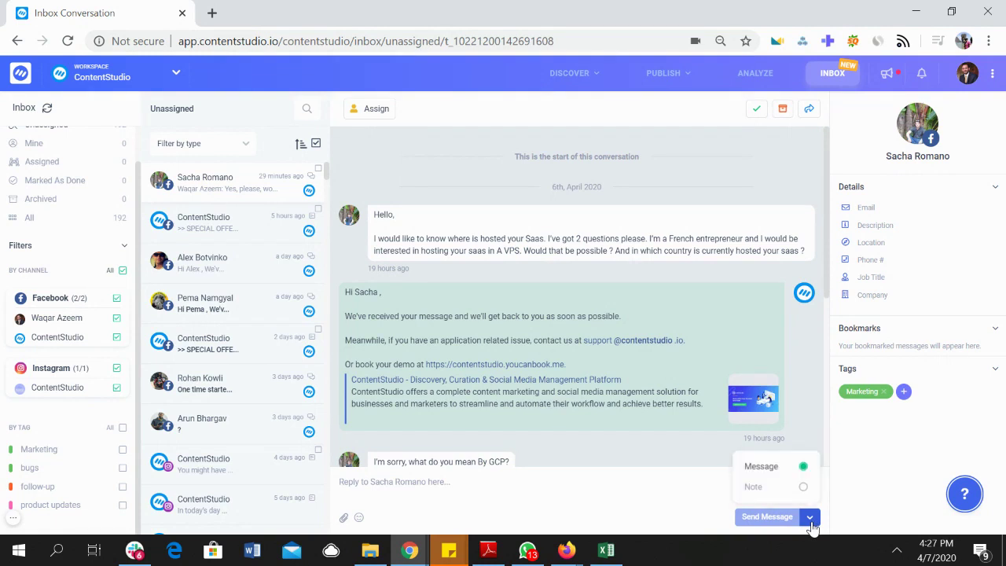
click(755, 491)
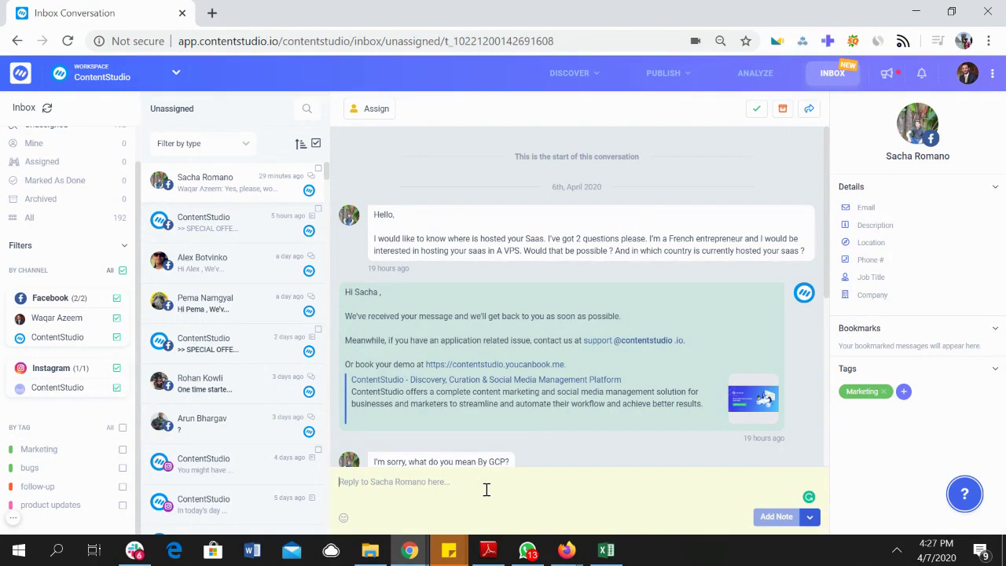
click(810, 517)
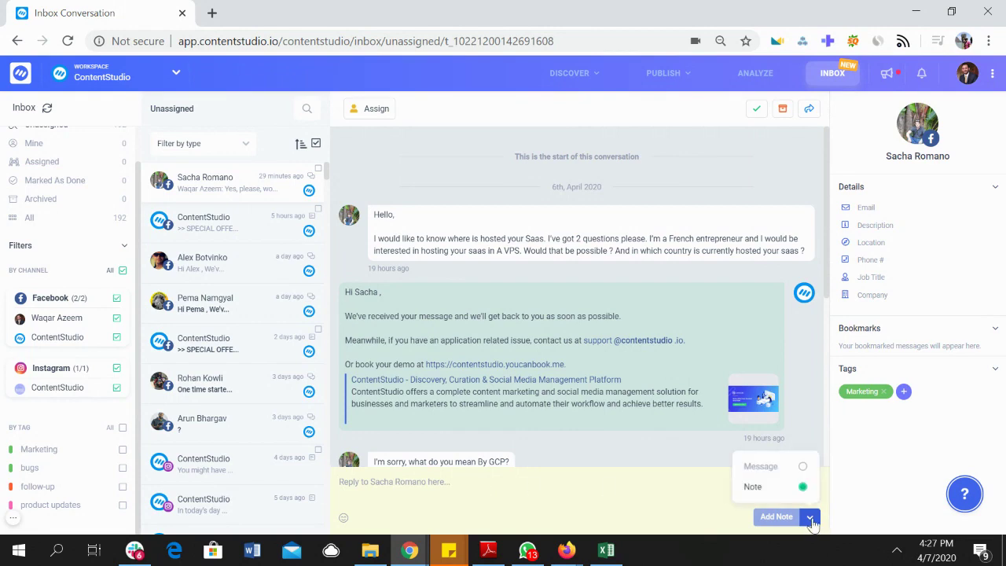
click(682, 459)
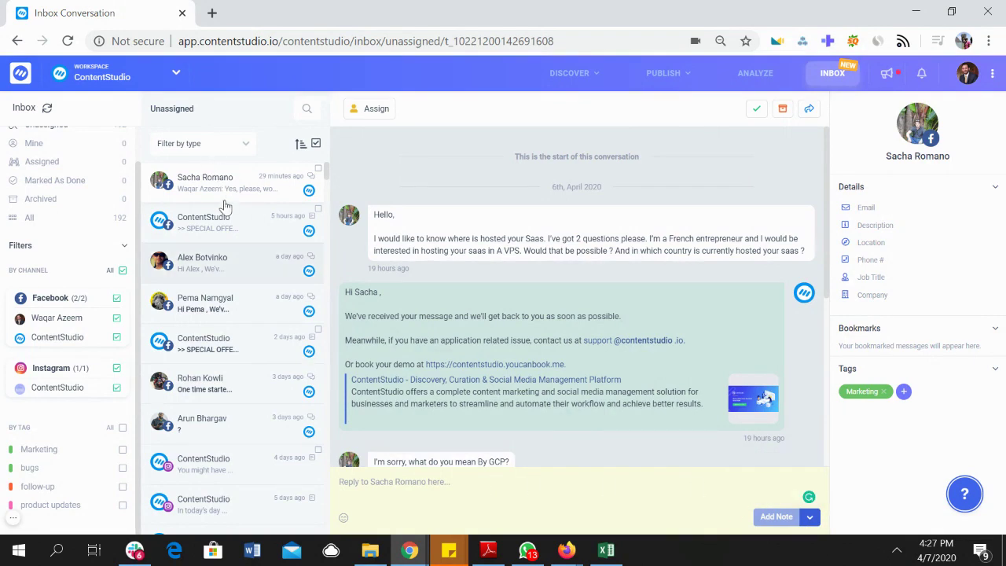
- Open the ContentStudio special-offer Facebook post, like the last comment reply in its thread and place the cursor in the comment box
click(225, 225)
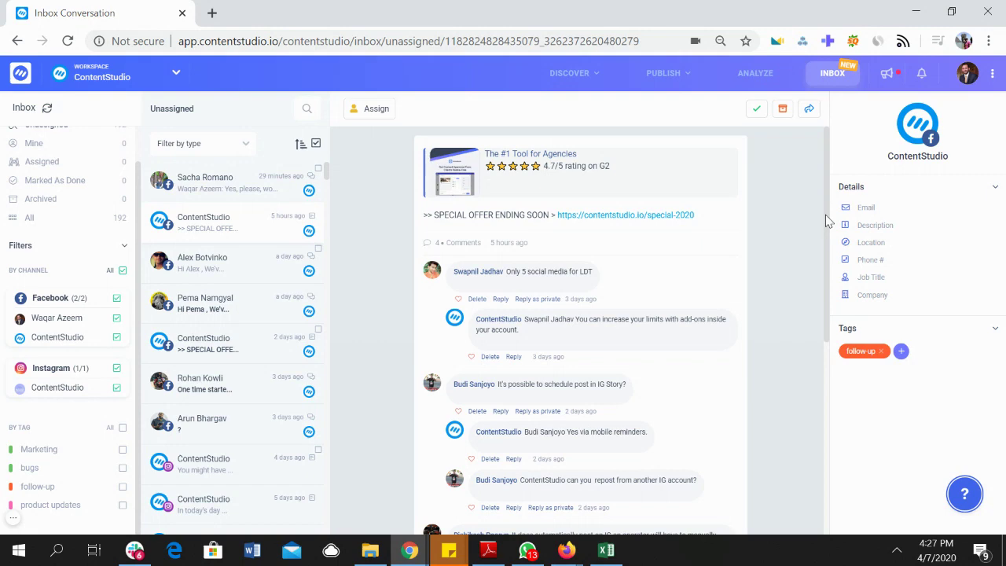
drag(825, 214, 817, 363)
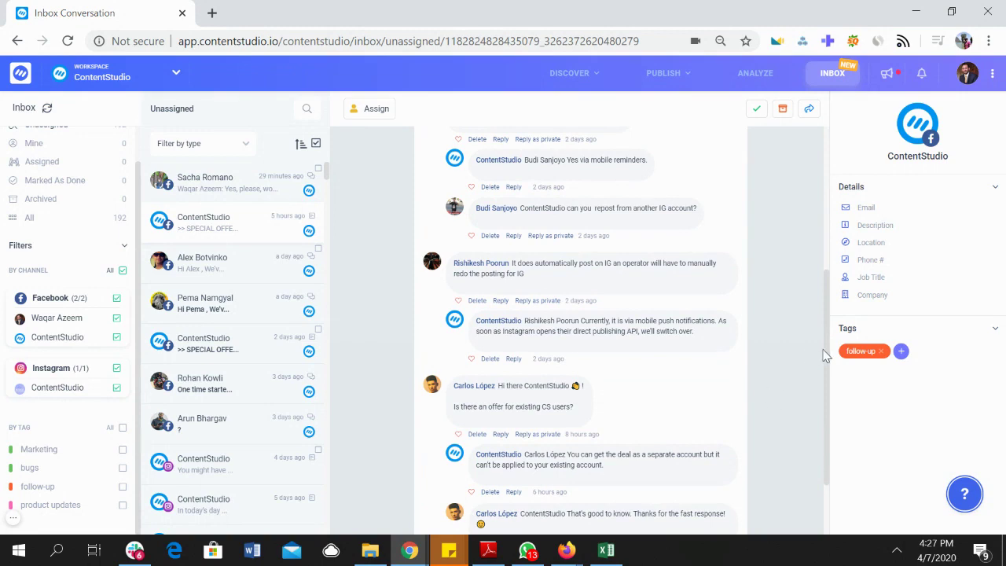
scroll(825, 357, down, 2)
click(471, 457)
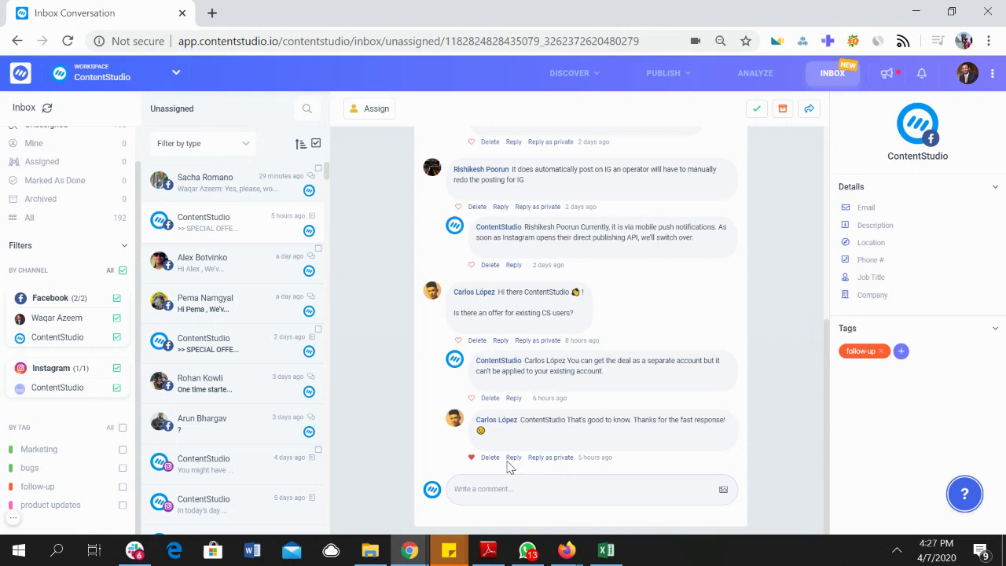
click(510, 488)
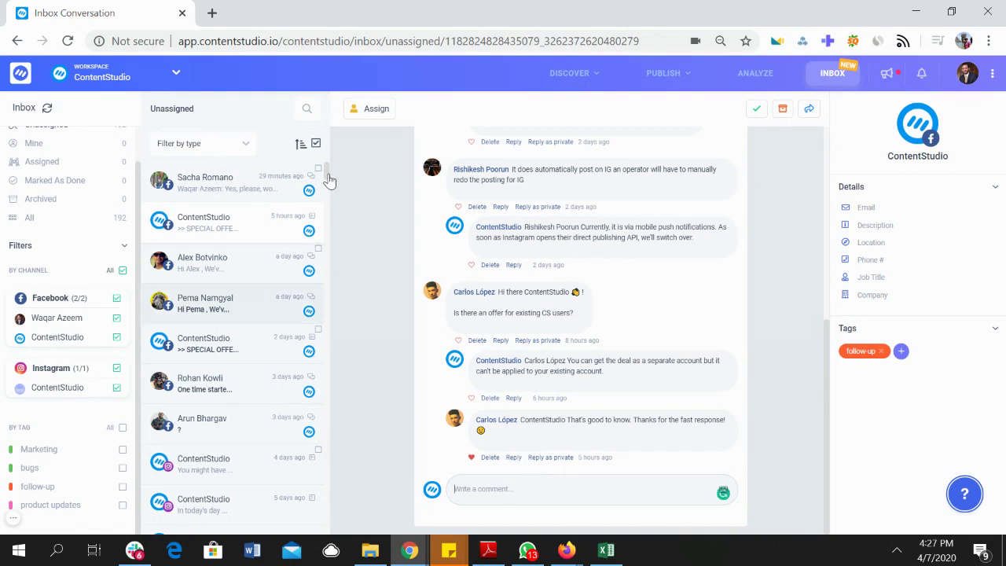
- Look at the conversation type filter options and the conversation search, and close the search
click(240, 149)
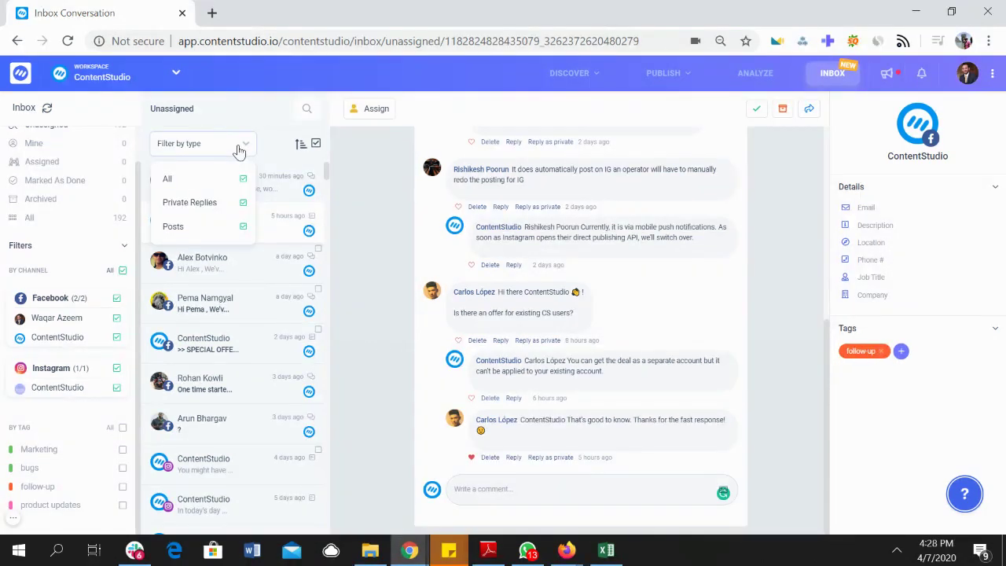
click(305, 108)
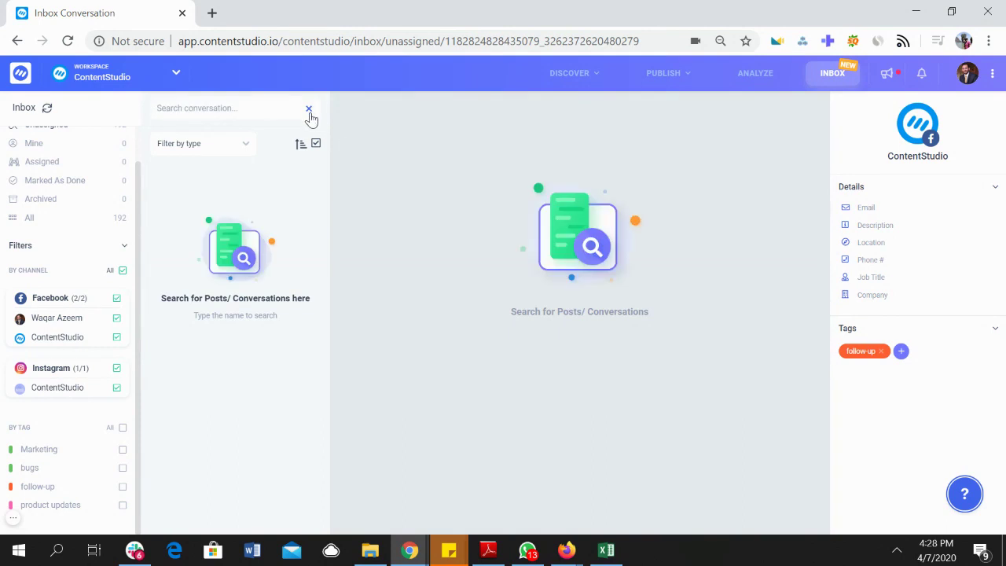
click(311, 112)
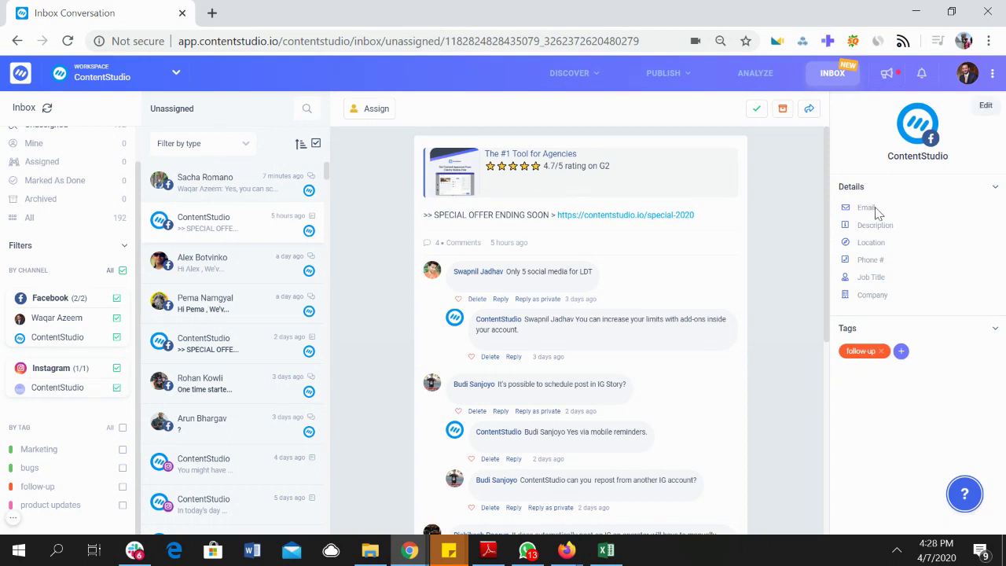
- Reopen the first unassigned conversation, view the contact's editable details form and close it
click(231, 186)
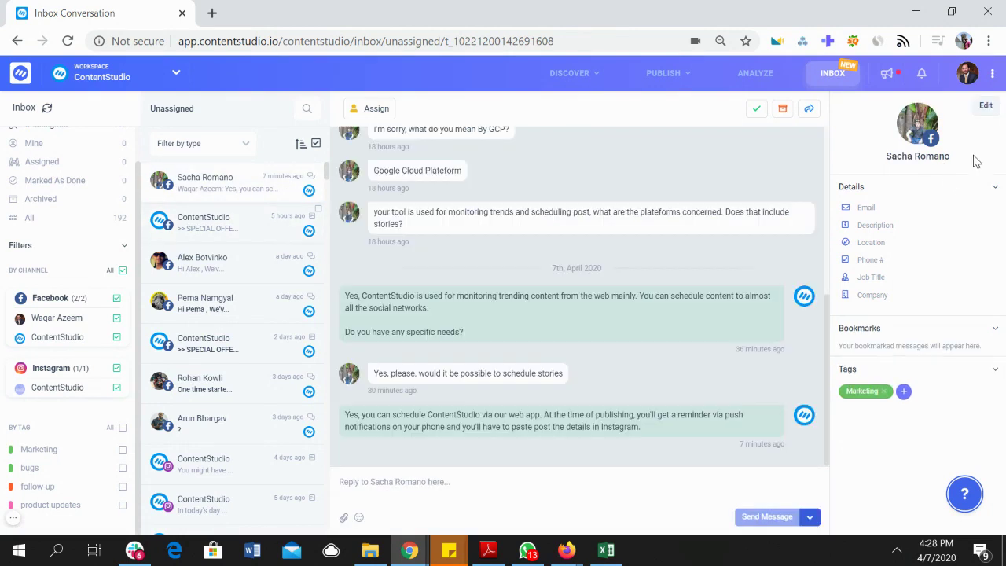
click(986, 108)
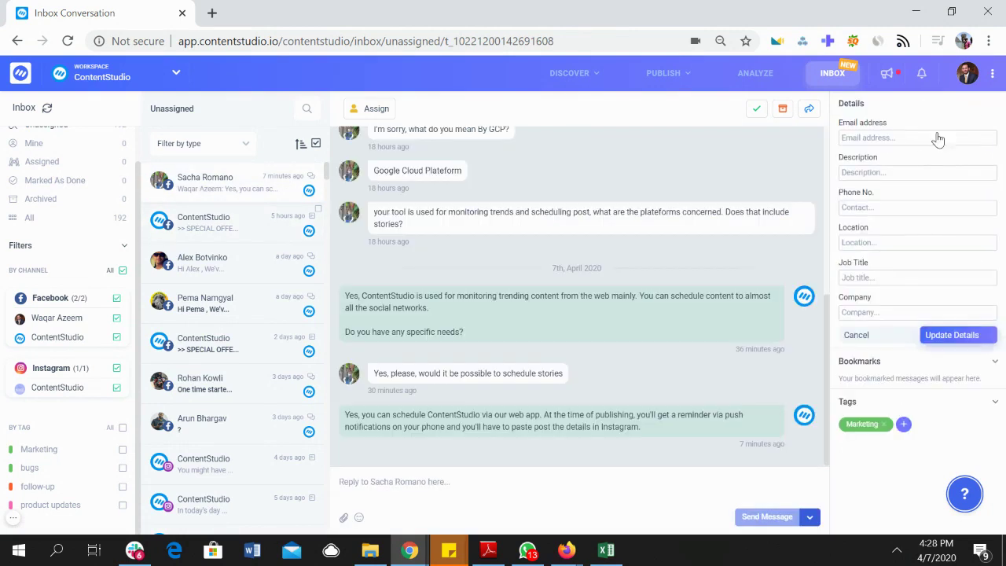
scroll(873, 332, up, 1)
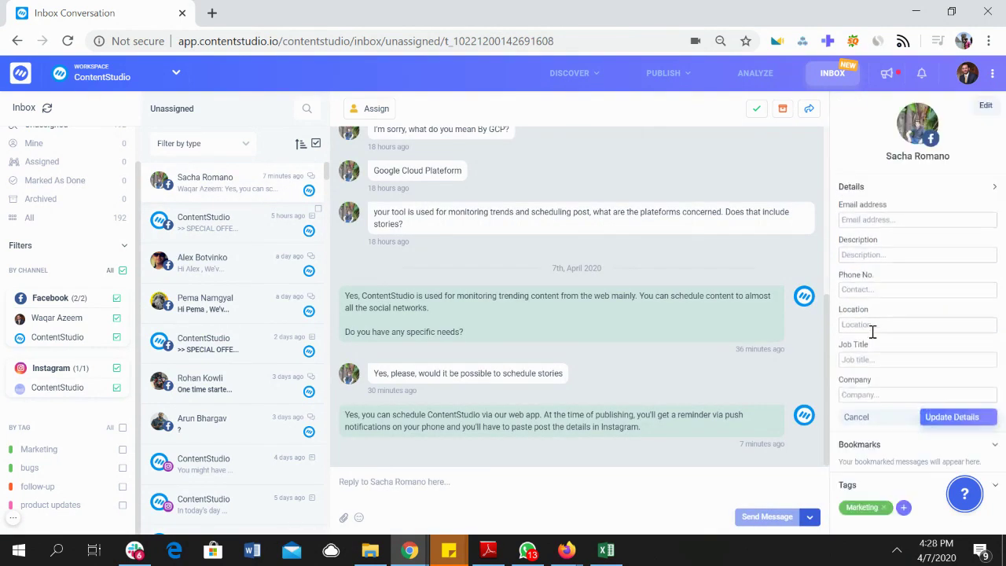
key(Escape)
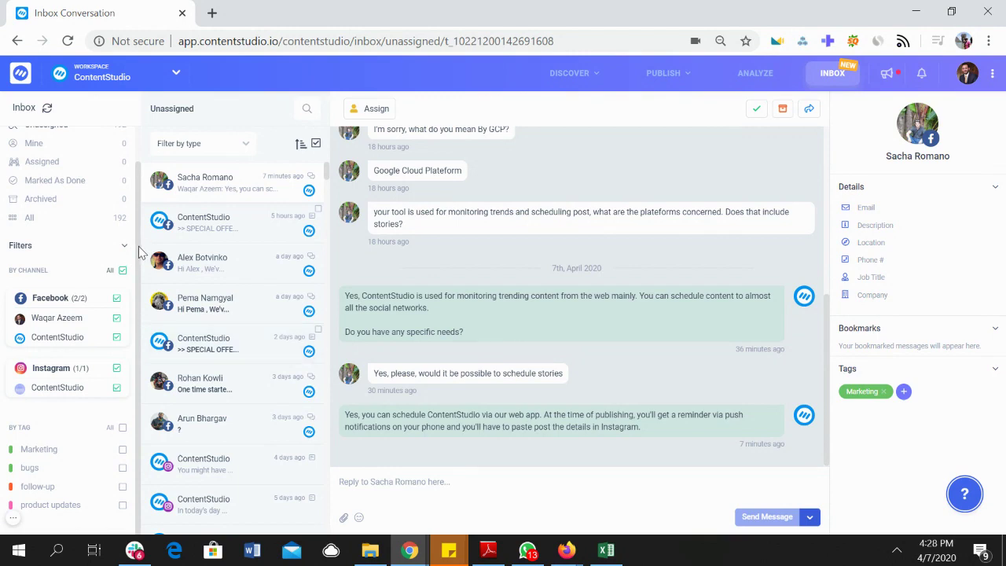
scroll(140, 252, up, 1)
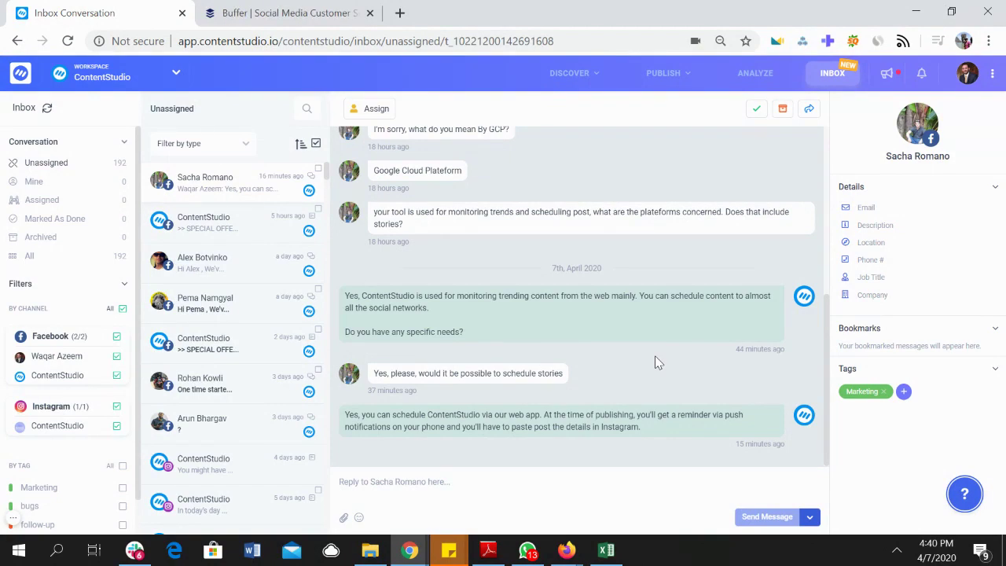
- Switch to the Buffer website, examine the Reply pricing plans and add-on costs, and return to the ContentStudio inbox
click(267, 18)
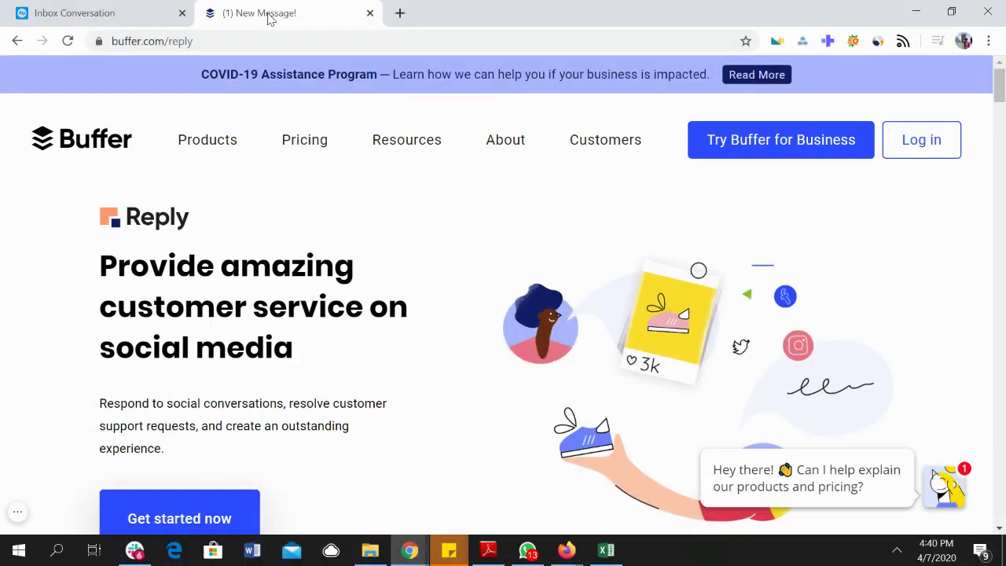
click(301, 146)
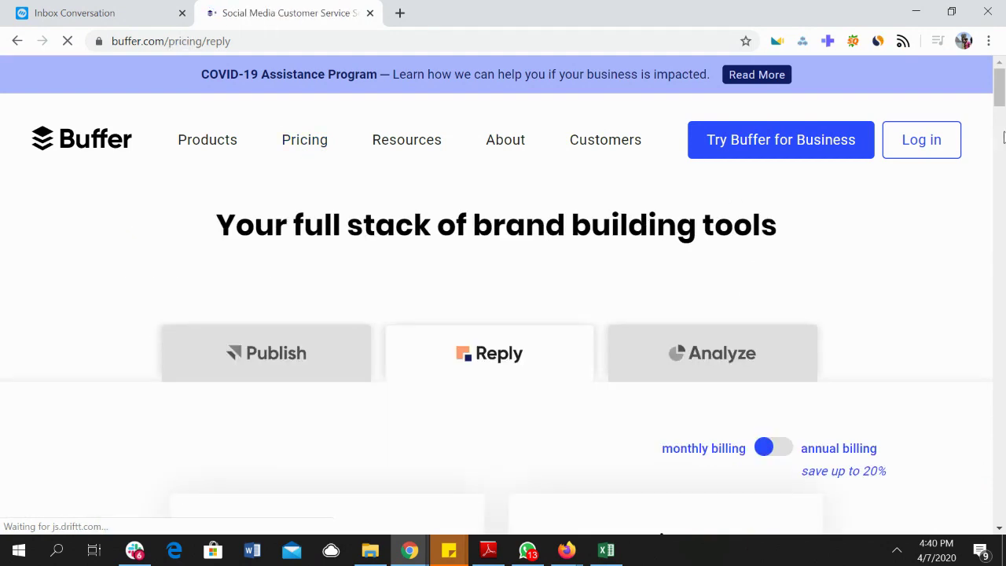
drag(1000, 94, 1001, 132)
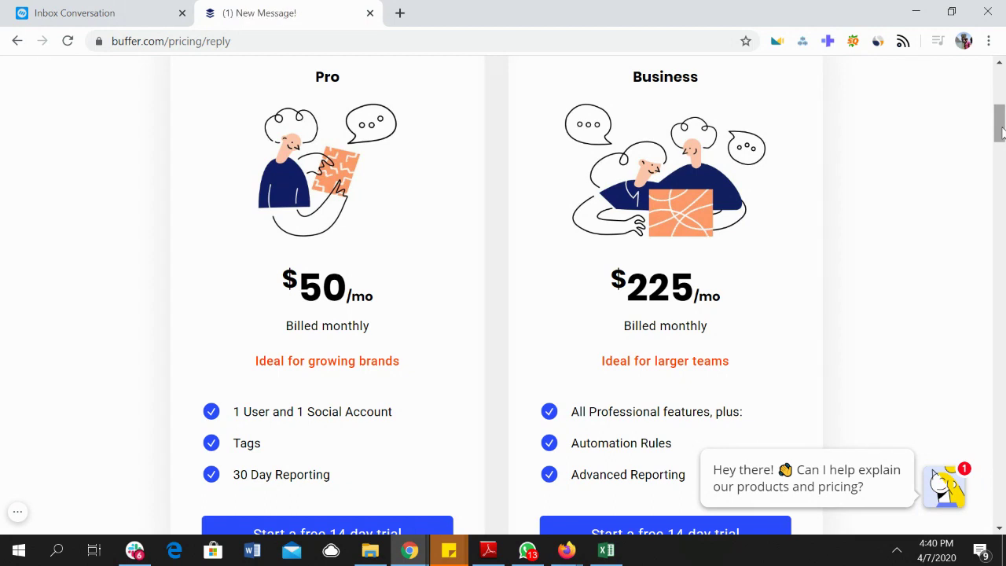
drag(1002, 132, 1000, 160)
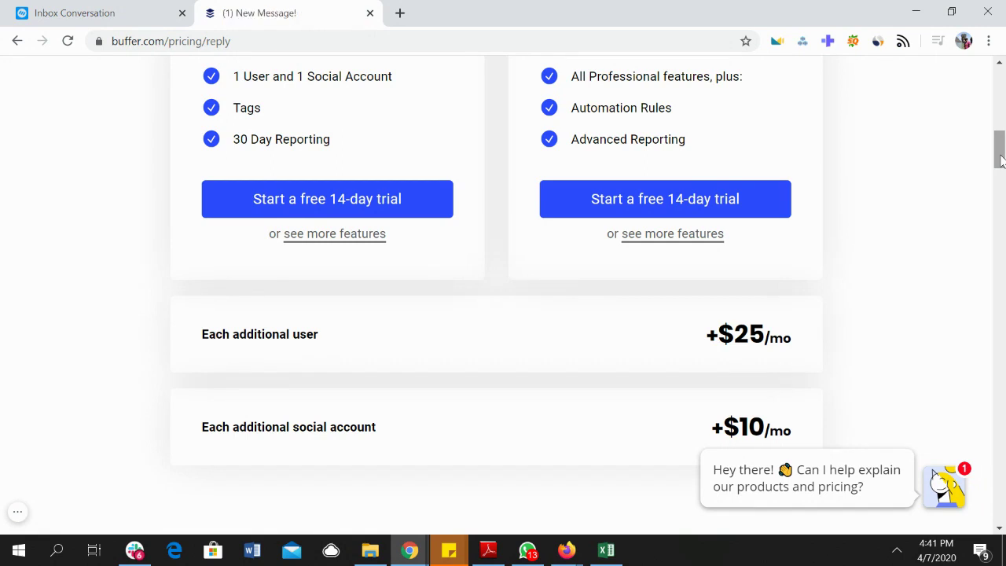
drag(1001, 160, 1000, 130)
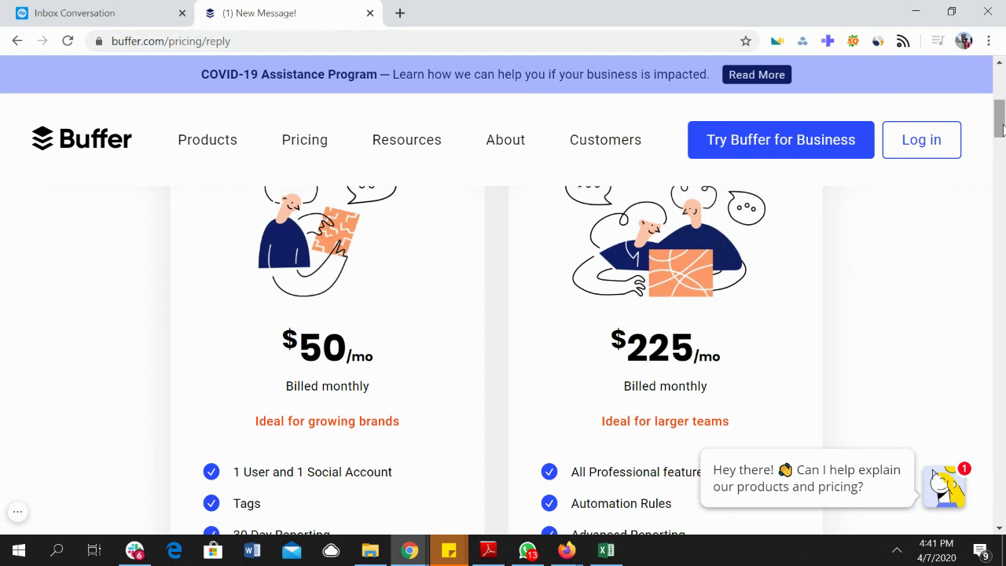
click(97, 22)
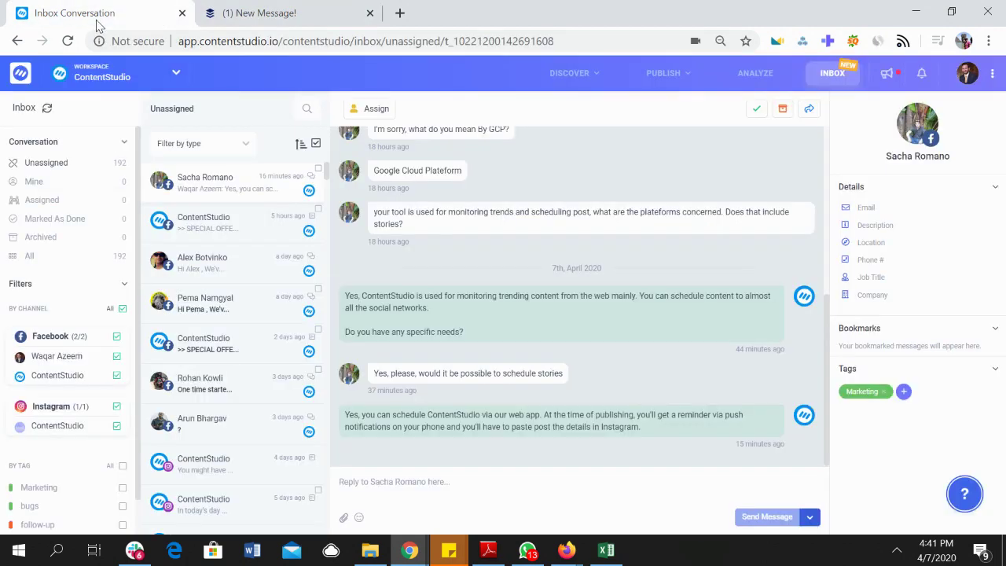